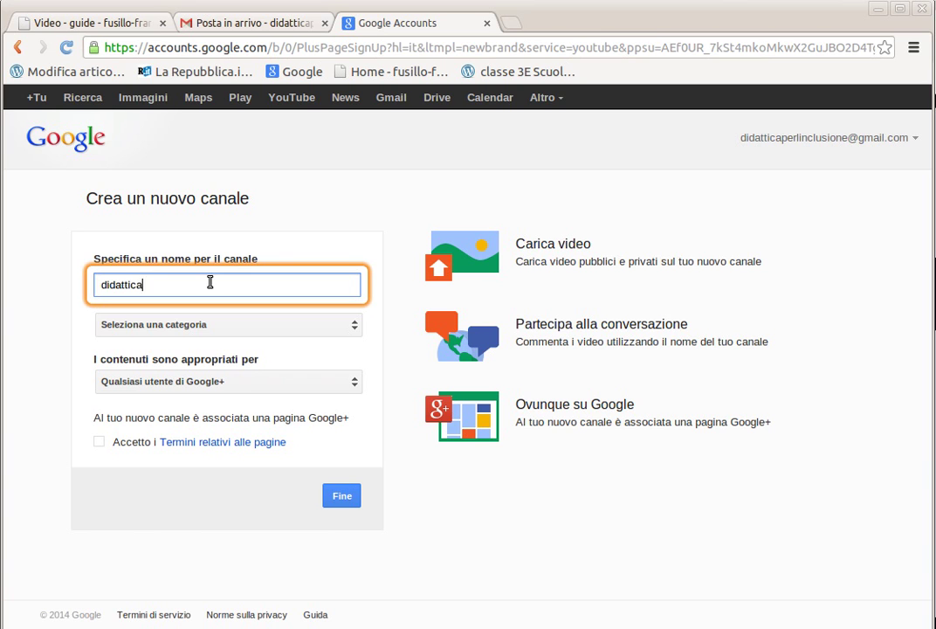
- Create the channel "didattica èper inclusione" in category Altro with the page terms accepted, and dismiss its introductory tour
type("lusione")
left_click(223, 324)
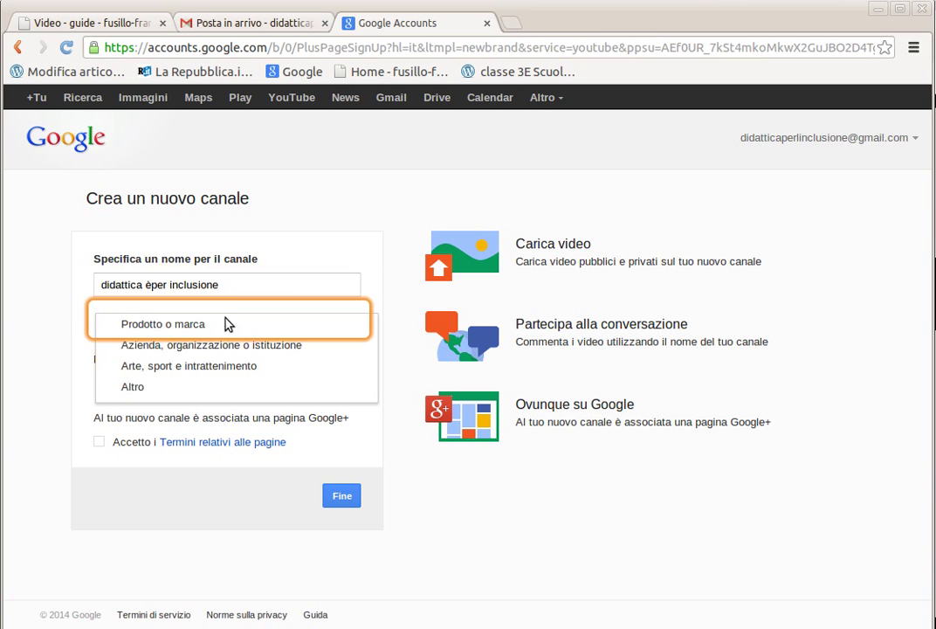
left_click(185, 386)
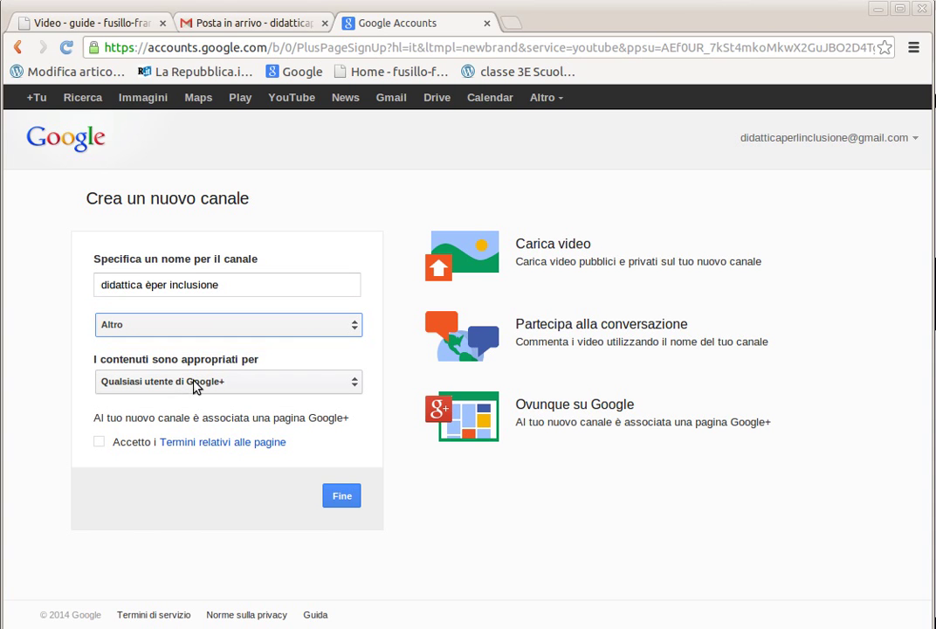
left_click(100, 441)
left_click(353, 500)
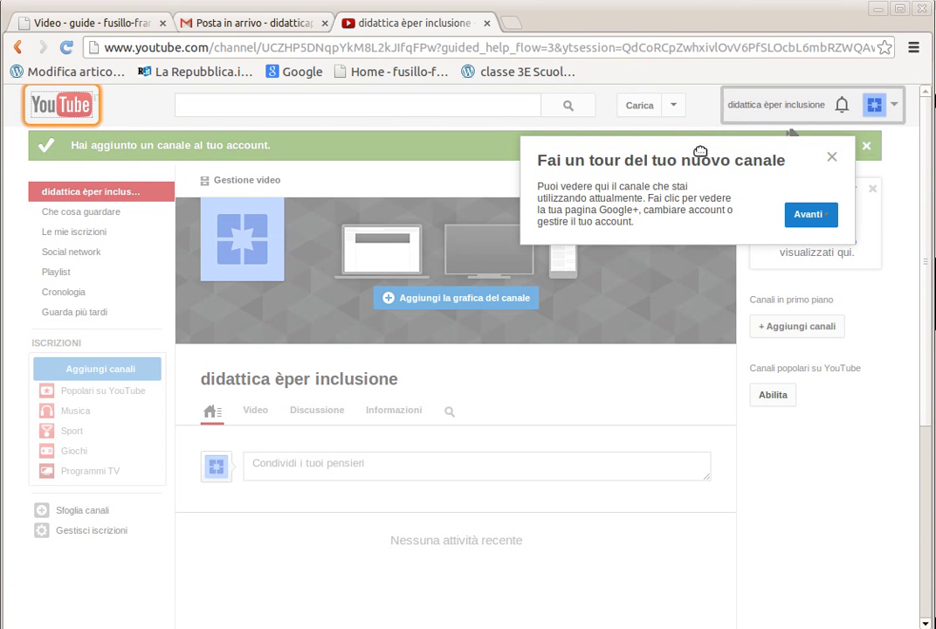
left_click(831, 157)
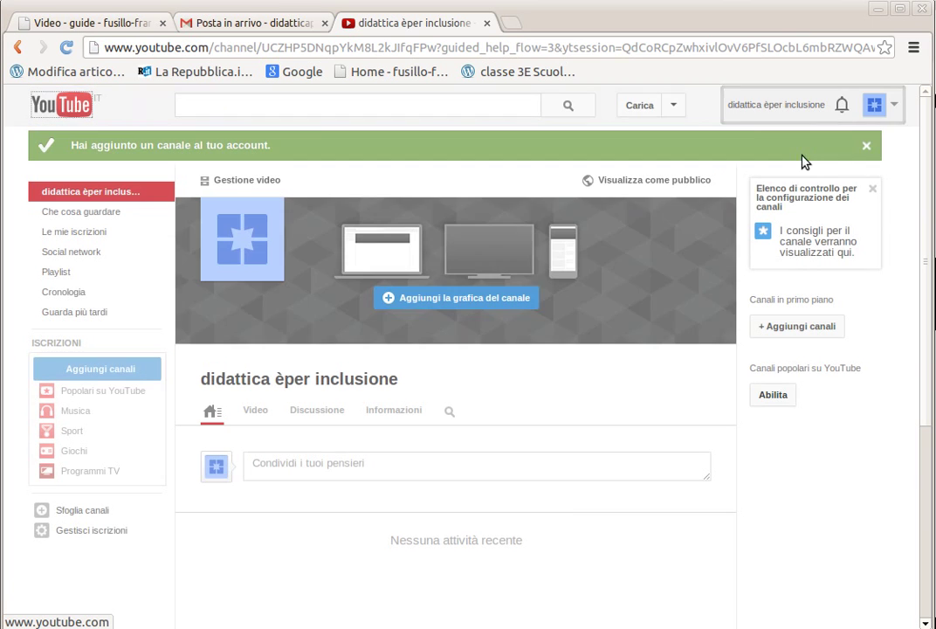
- Go to the video upload page and view the available privacy options for the upload
left_click(660, 106)
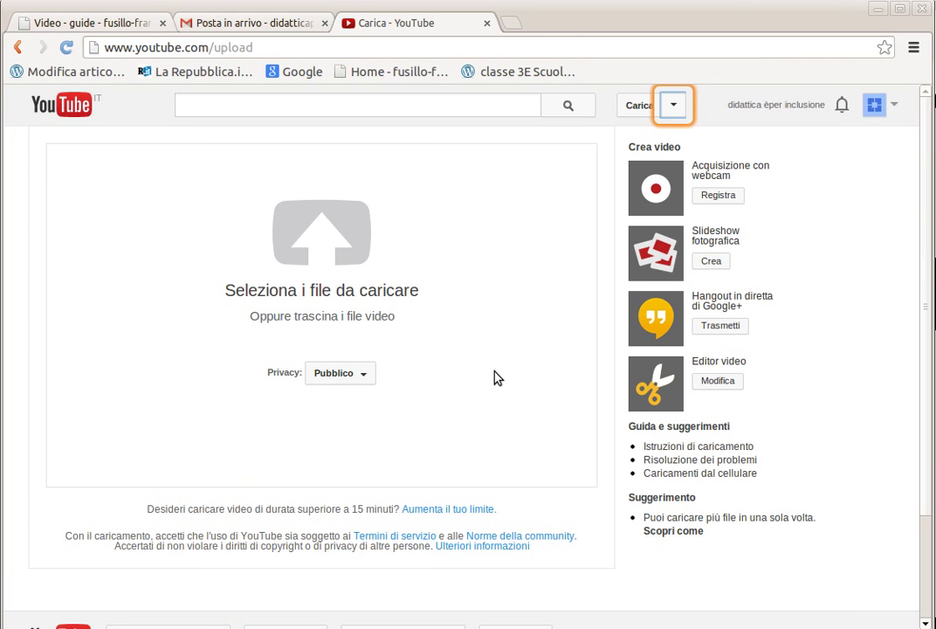
left_click(367, 376)
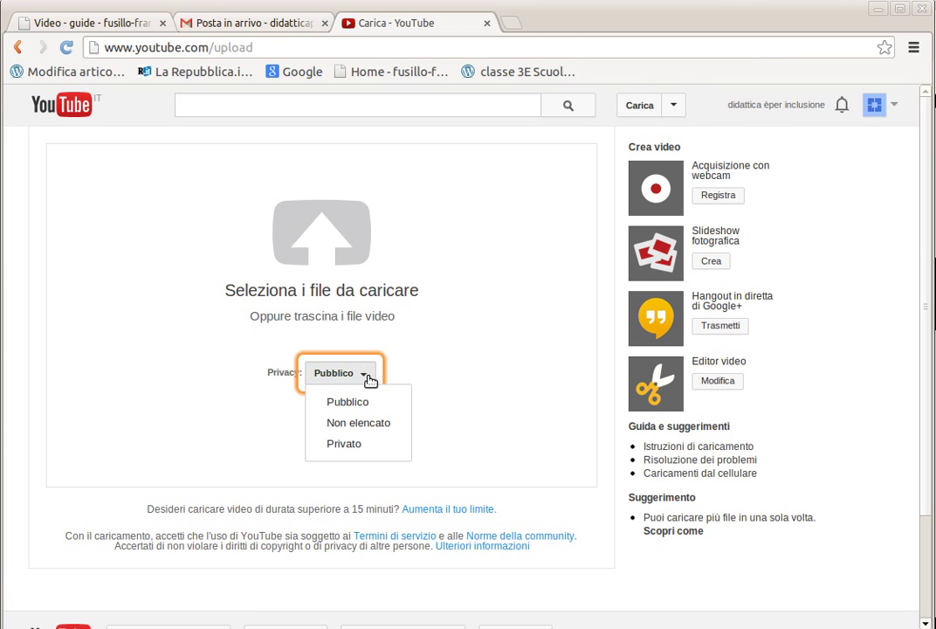
left_click(369, 379)
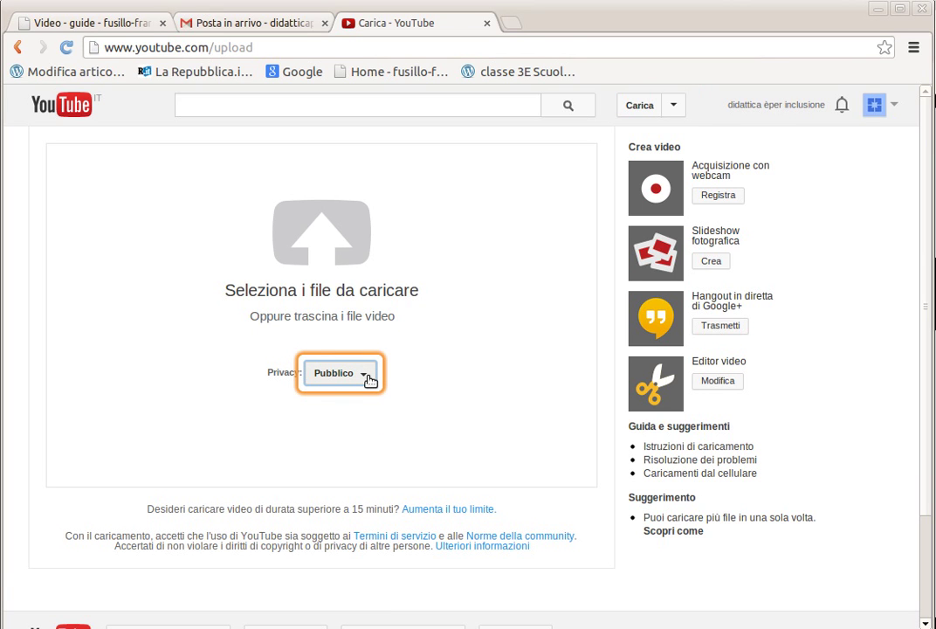
left_click(368, 378)
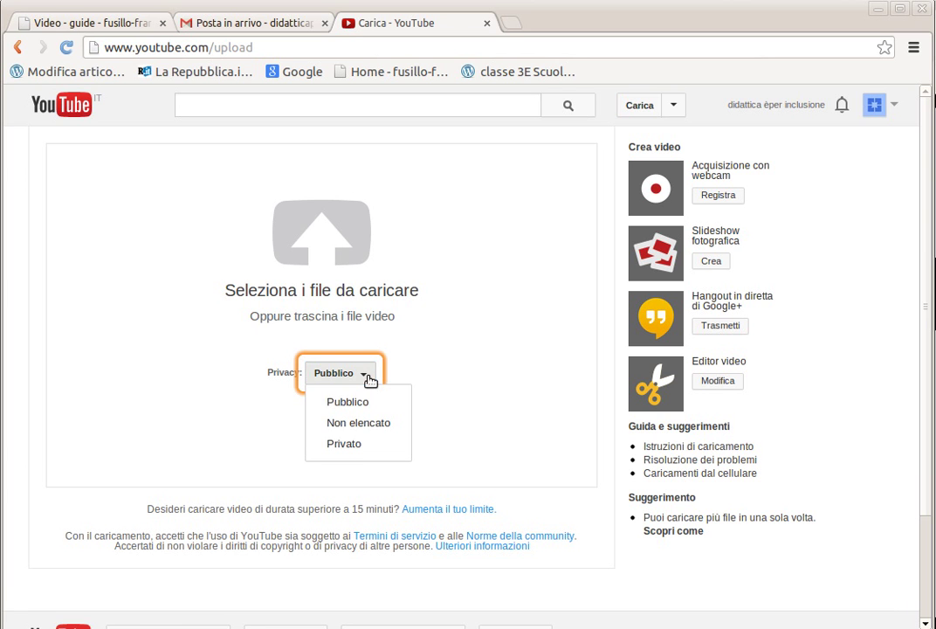
- Upload the VLC videoguida video file to the channel
left_click(462, 316)
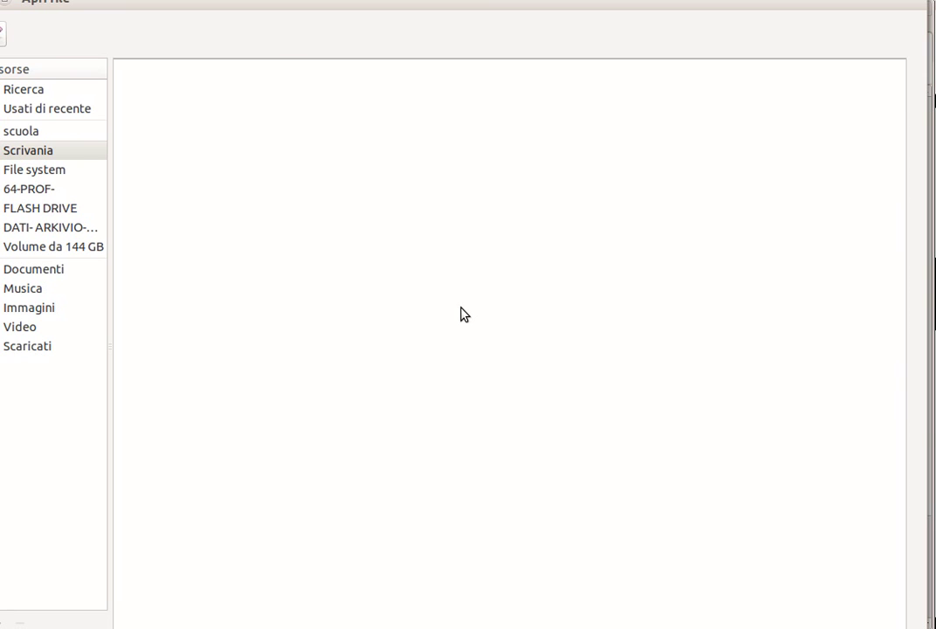
left_click(12, 14)
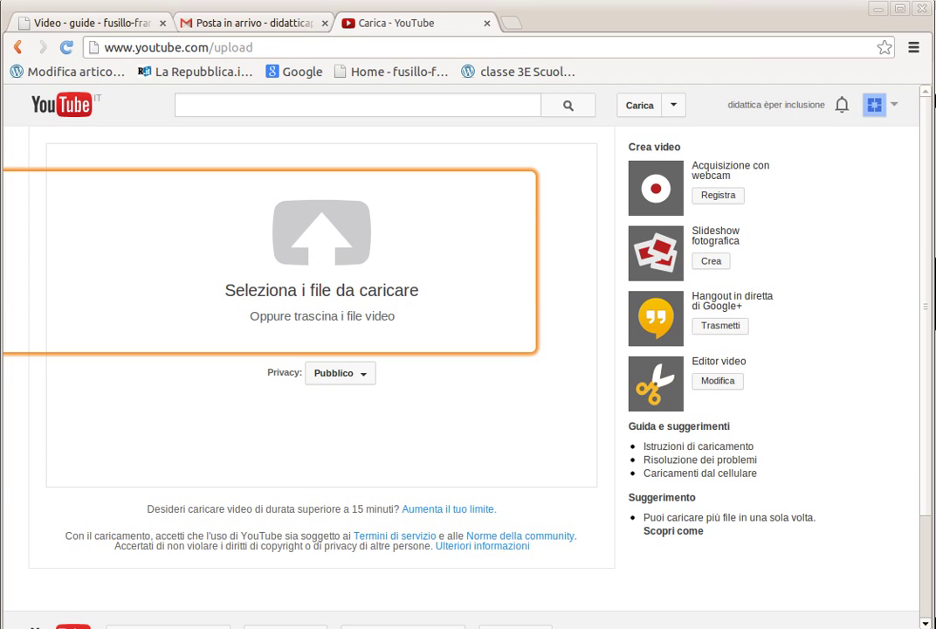
left_click_drag(2, 297, 330, 251)
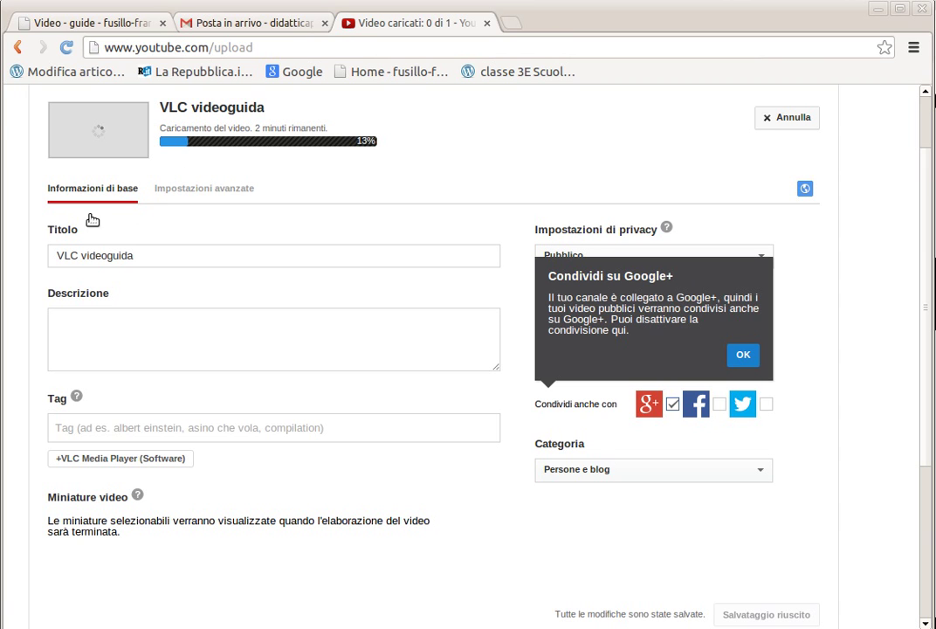
- Extend the video's title to "VLC videoguida - videolezione"
left_click(149, 258)
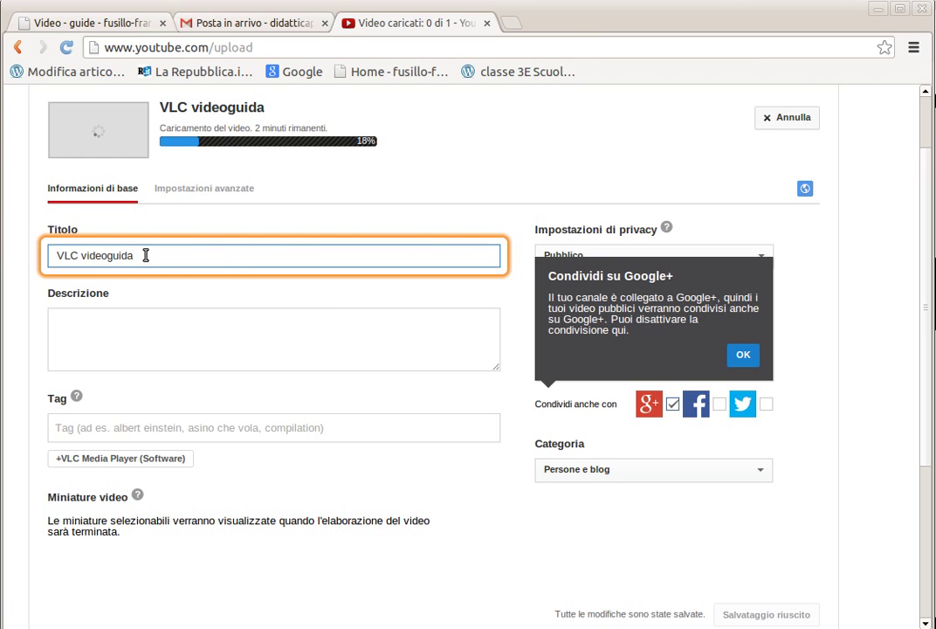
type("- guide")
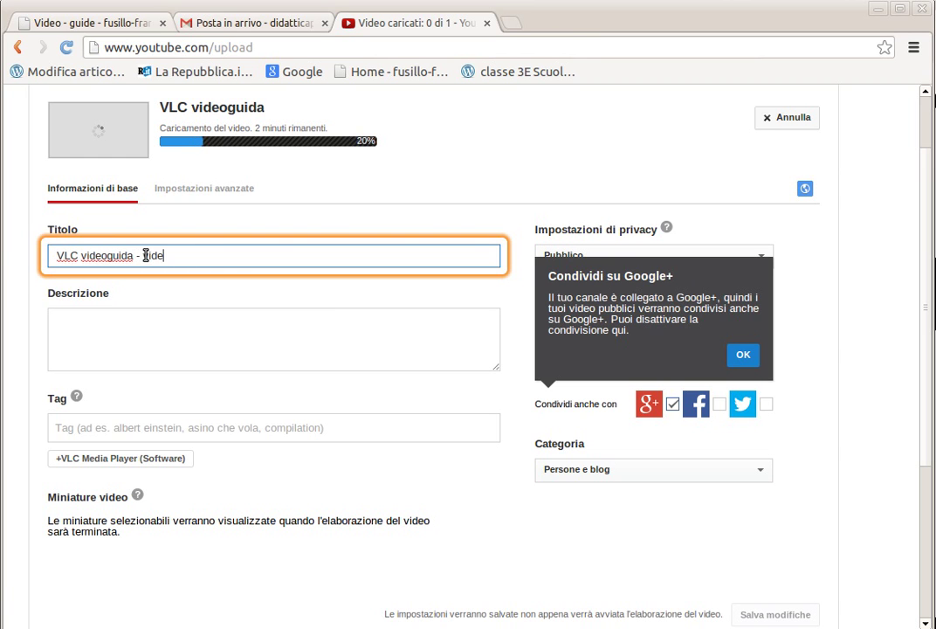
type("olezione")
- Enter the video description "una video lezione su VLC programma per gestire qualsiasi formato video"
left_click(59, 310)
type("una video ")
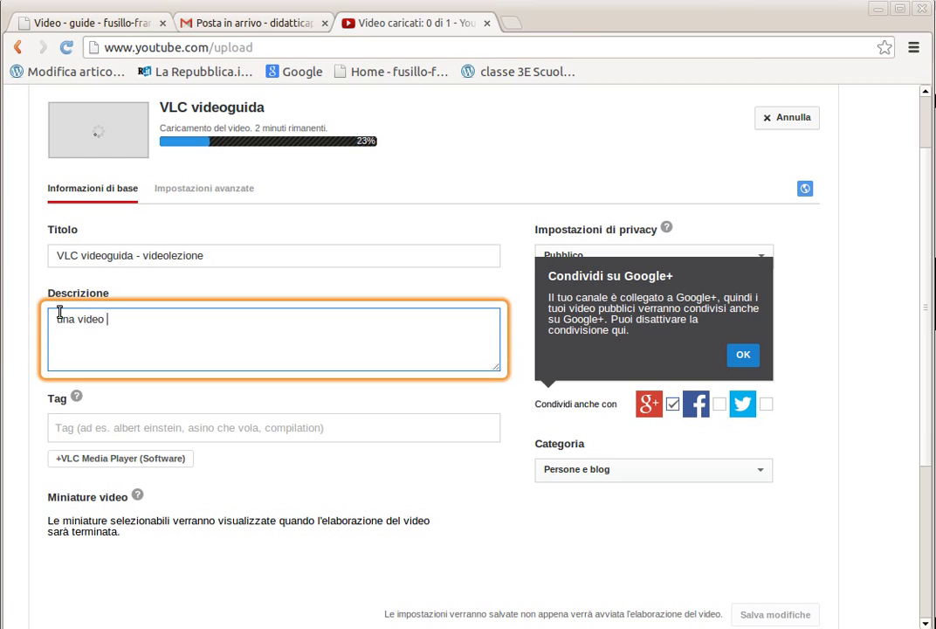
type("lezione su VL")
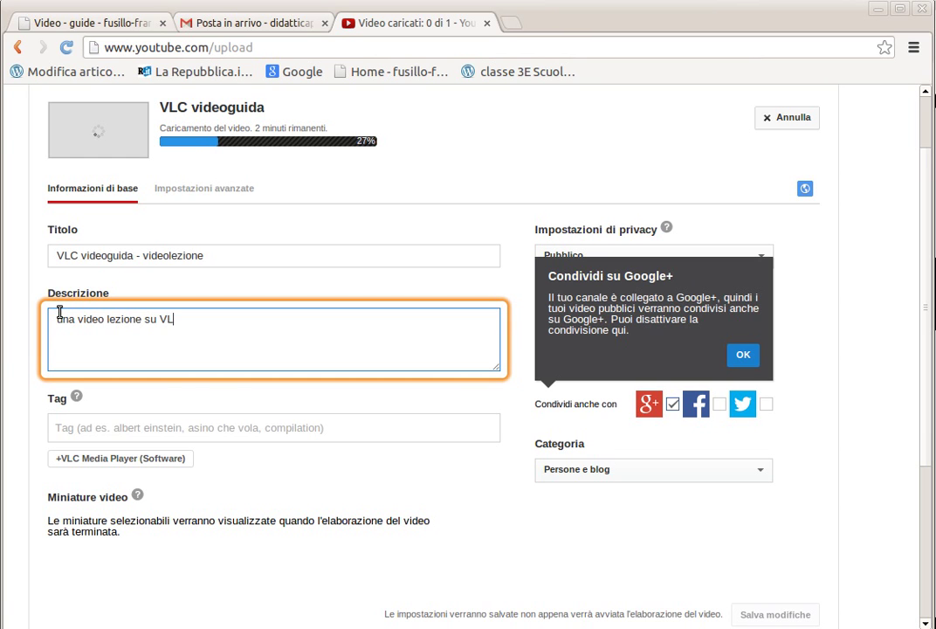
type("C programma per")
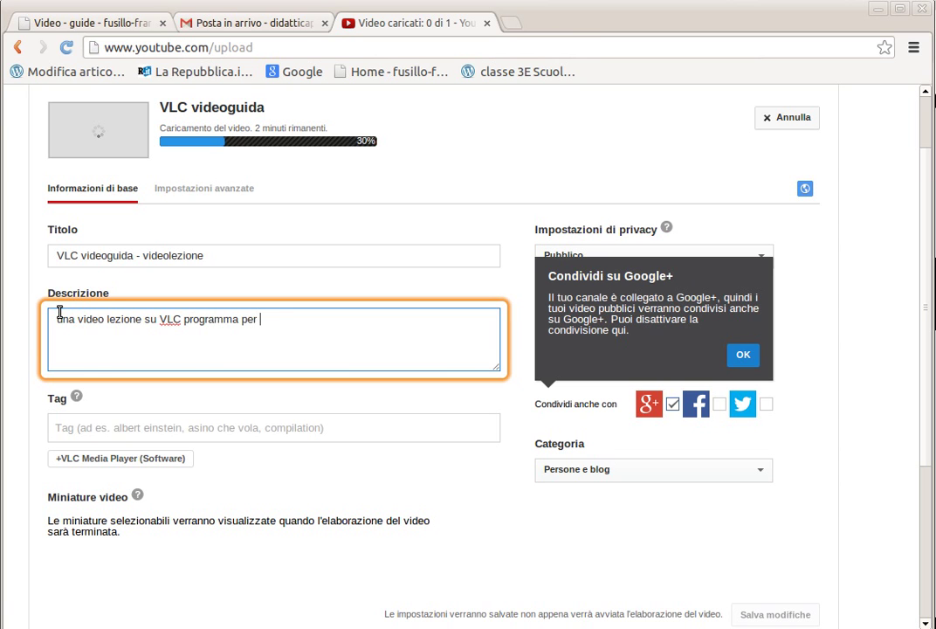
type(" gest")
type("ire q")
type("ualsdio")
key("BackSpace")
key("BackSpace")
type("sia")
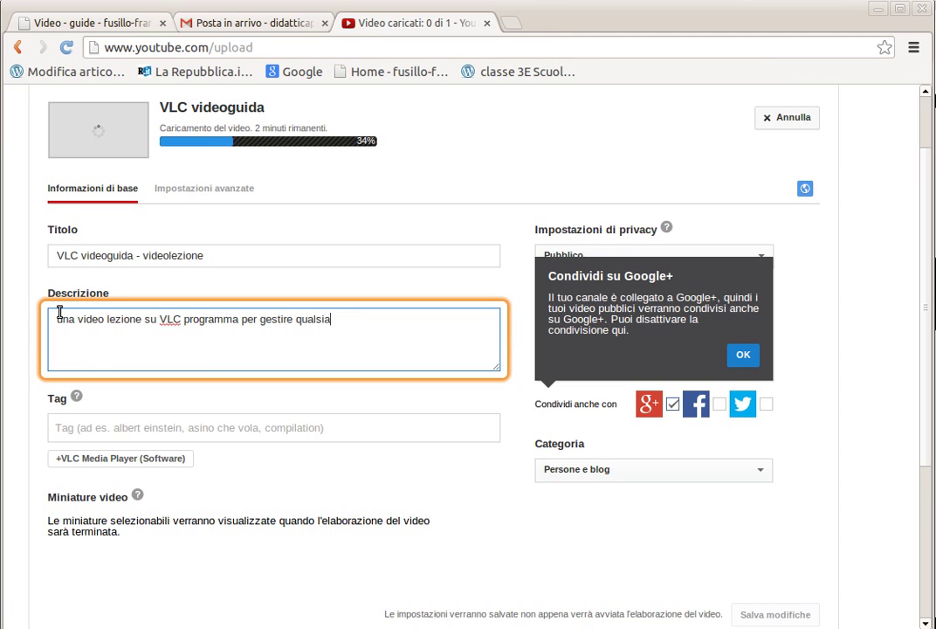
type("si formato video")
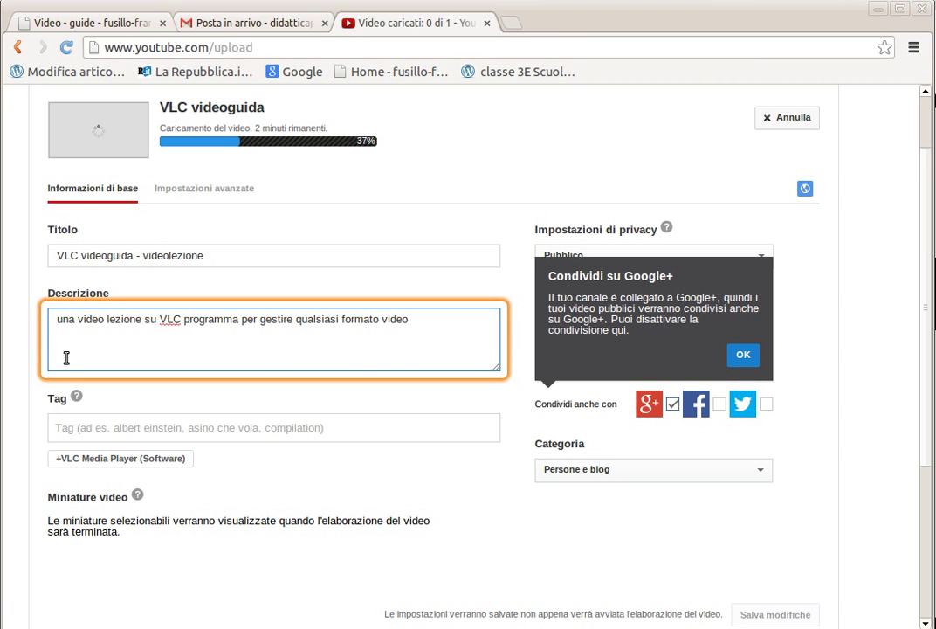
- Add the tag "videolezione VLC" to the video
left_click(97, 430)
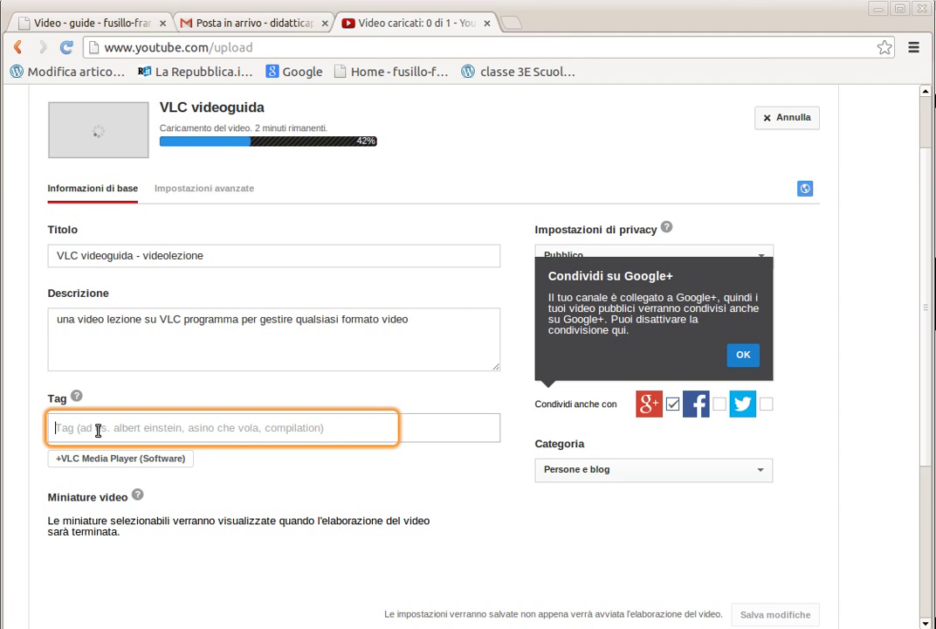
type("videolezione VLC")
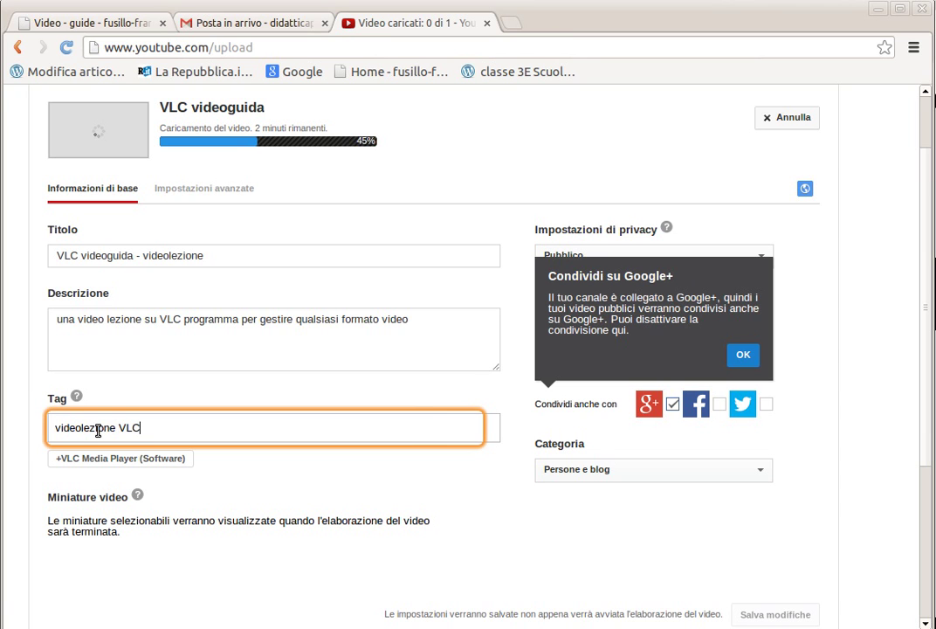
key("Return")
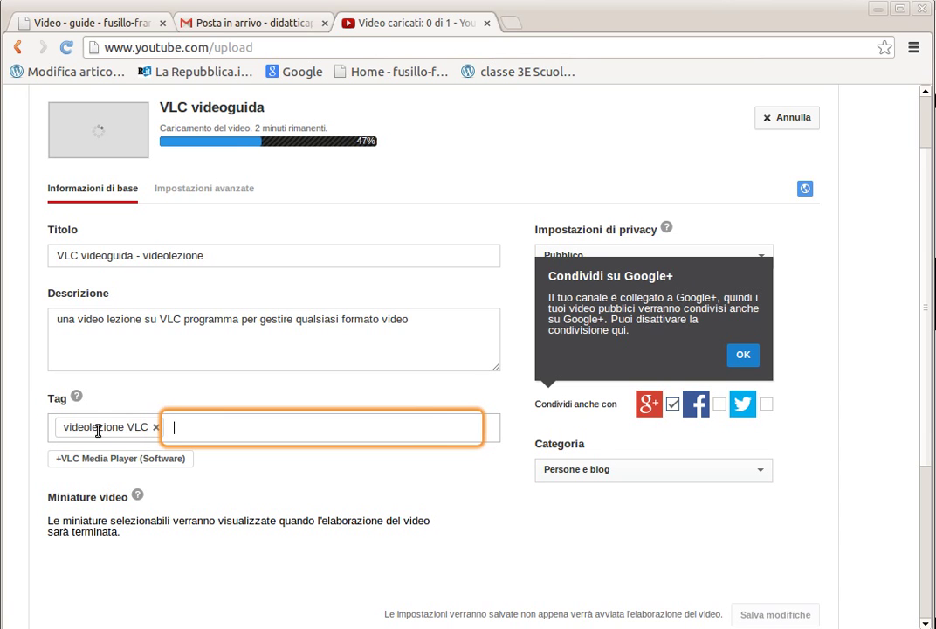
type("Fusillo ranm")
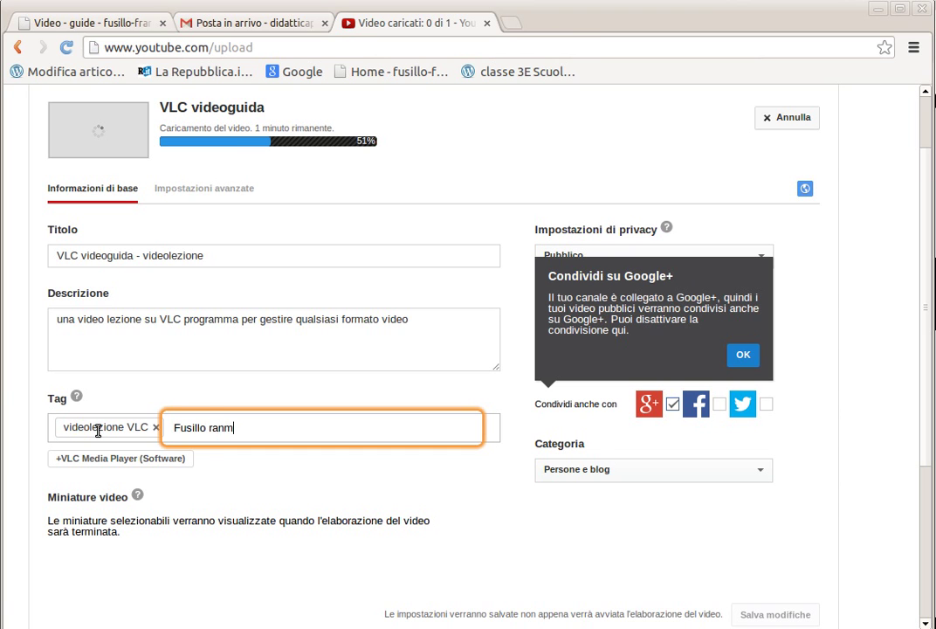
type("cesco")
triple_click(210, 429)
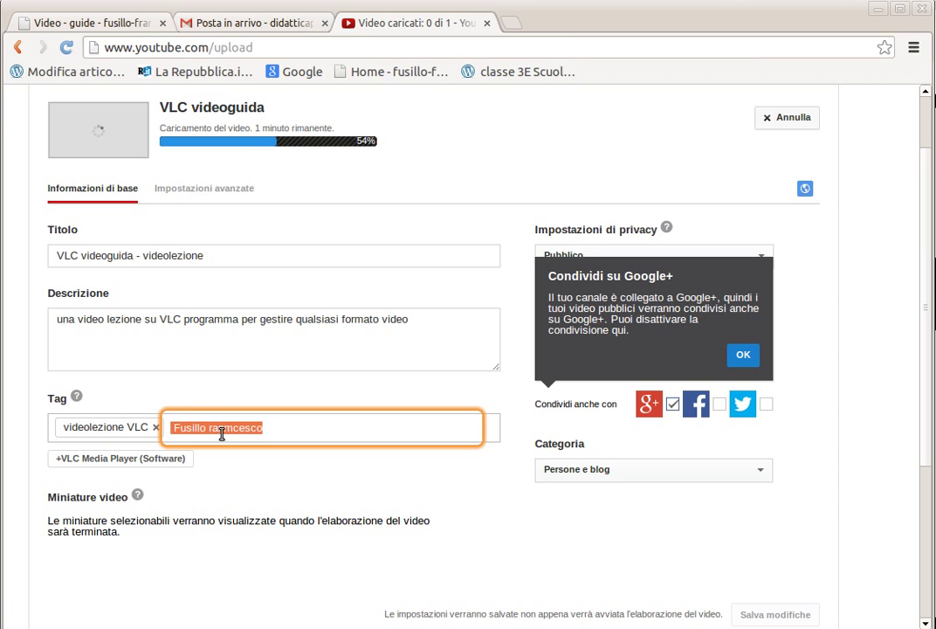
left_click(208, 428)
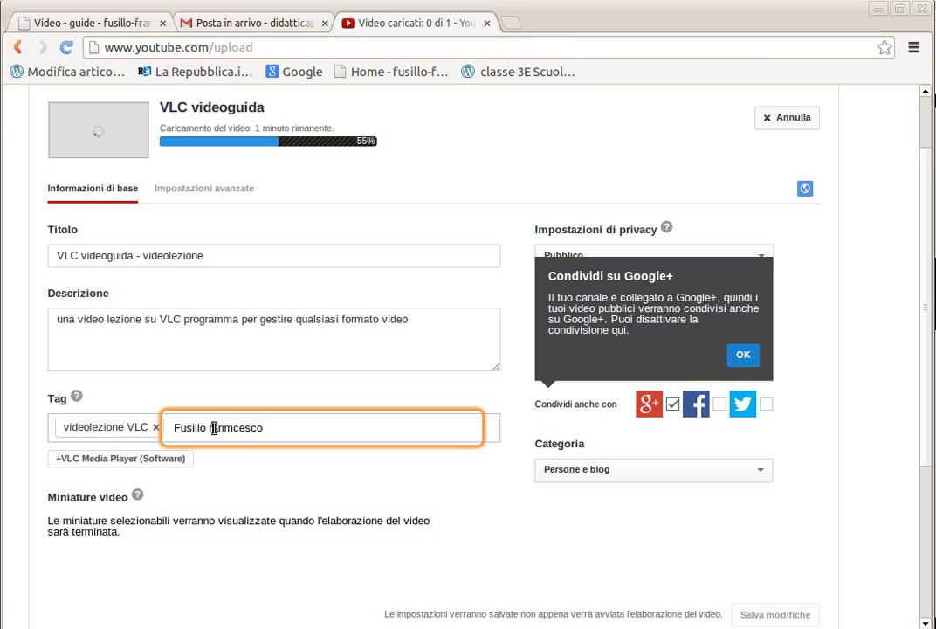
triple_click(207, 427)
type("Fusi")
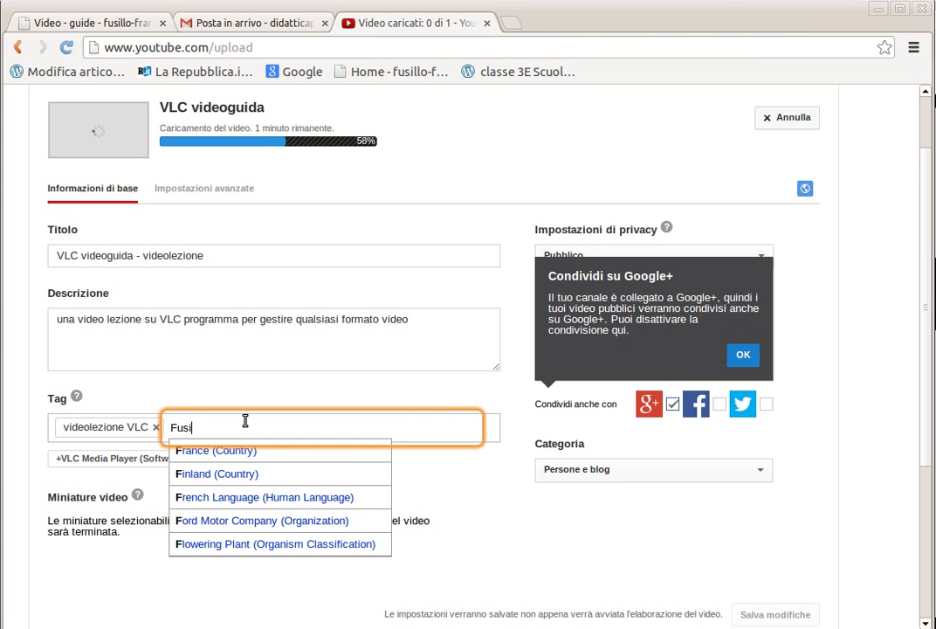
type("llo Francesco")
triple_click(281, 425)
key("BackSpace")
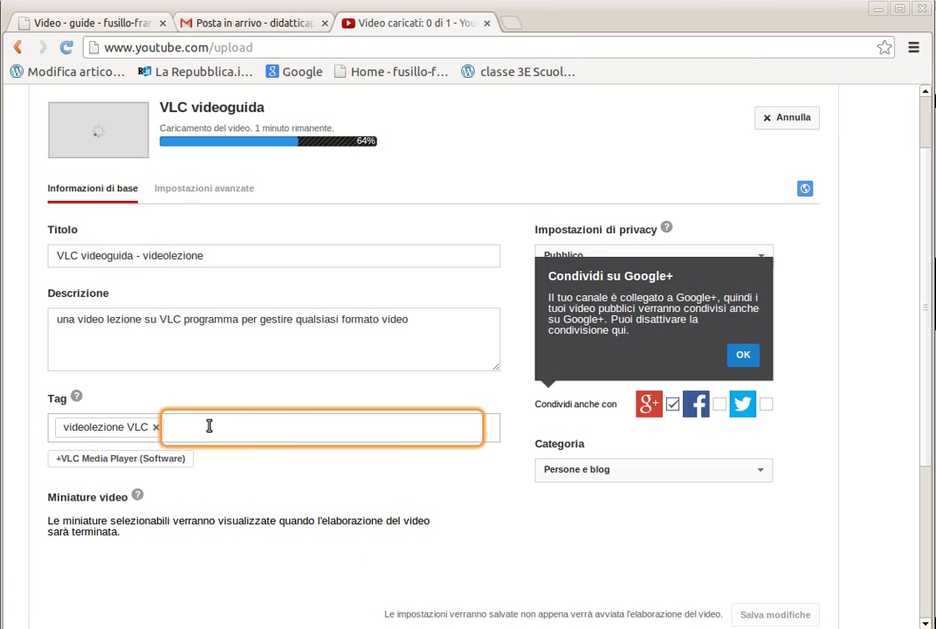
- Add the author's full name as a second tag on the video
type("Fusillo Francesco")
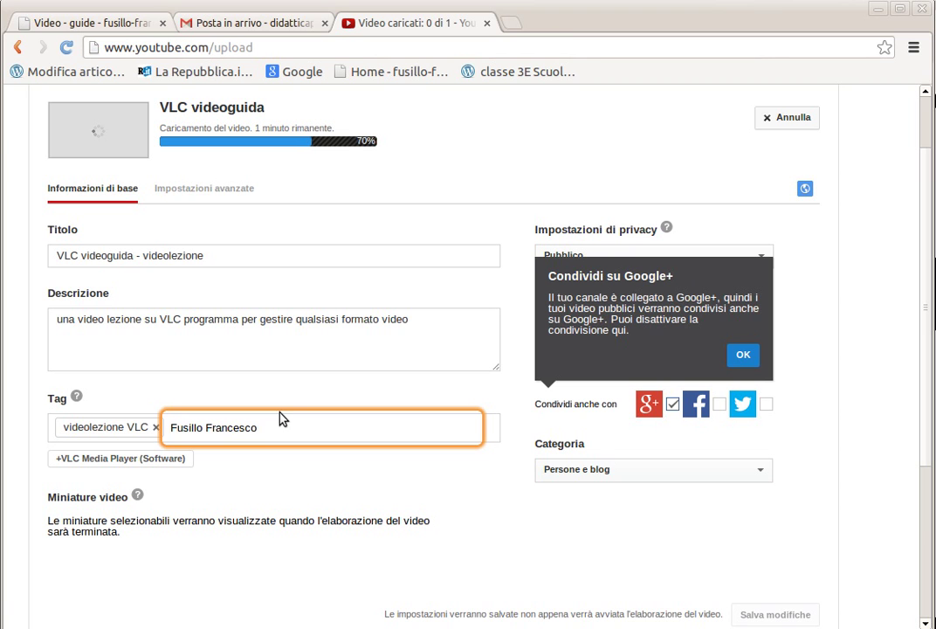
triple_click(307, 419)
left_click(307, 419)
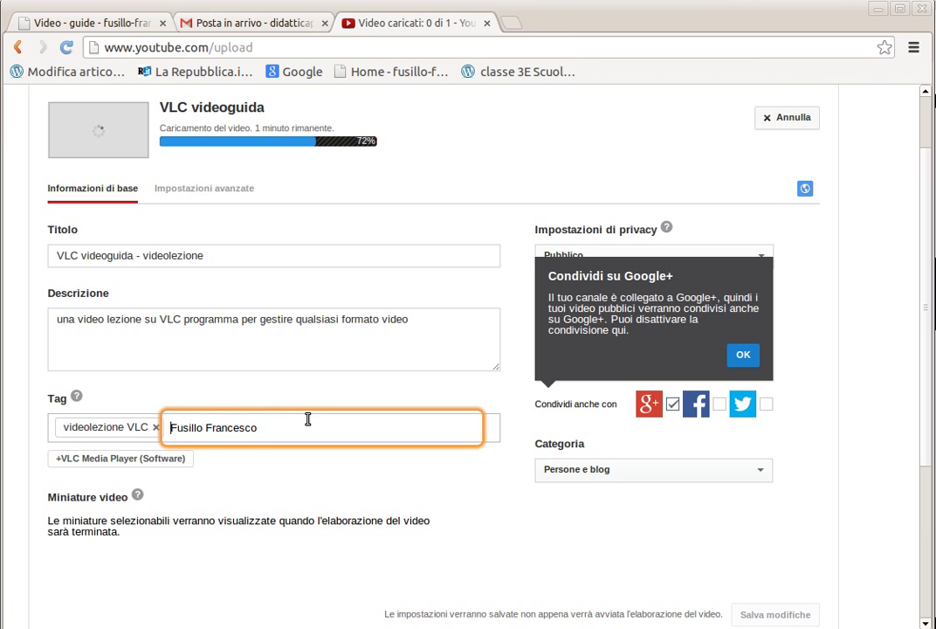
triple_click(291, 425)
left_click(291, 425)
key("Return")
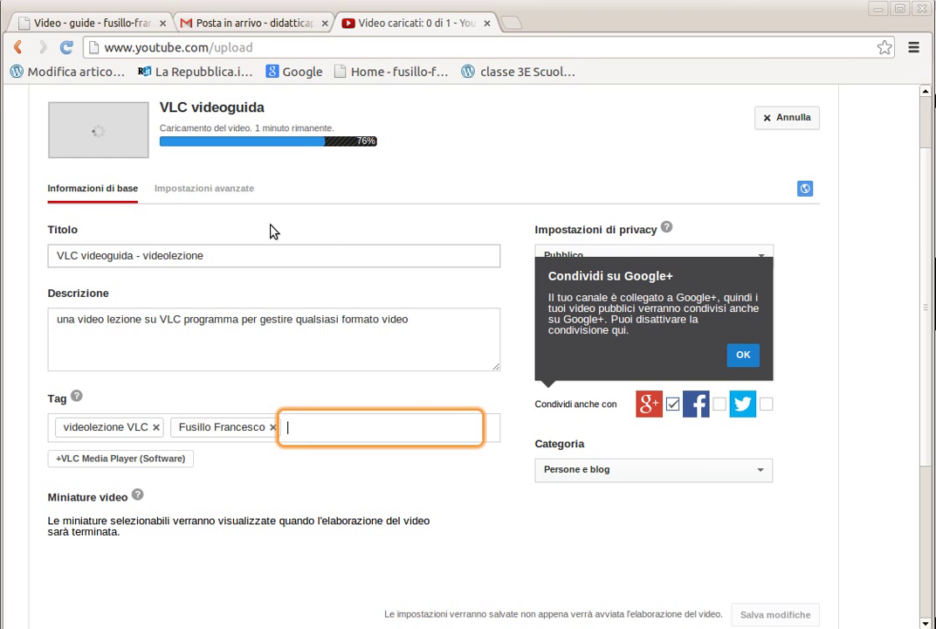
- Dismiss the Google+ sharing notice and choose Pubblico as the video's privacy setting
left_click(744, 356)
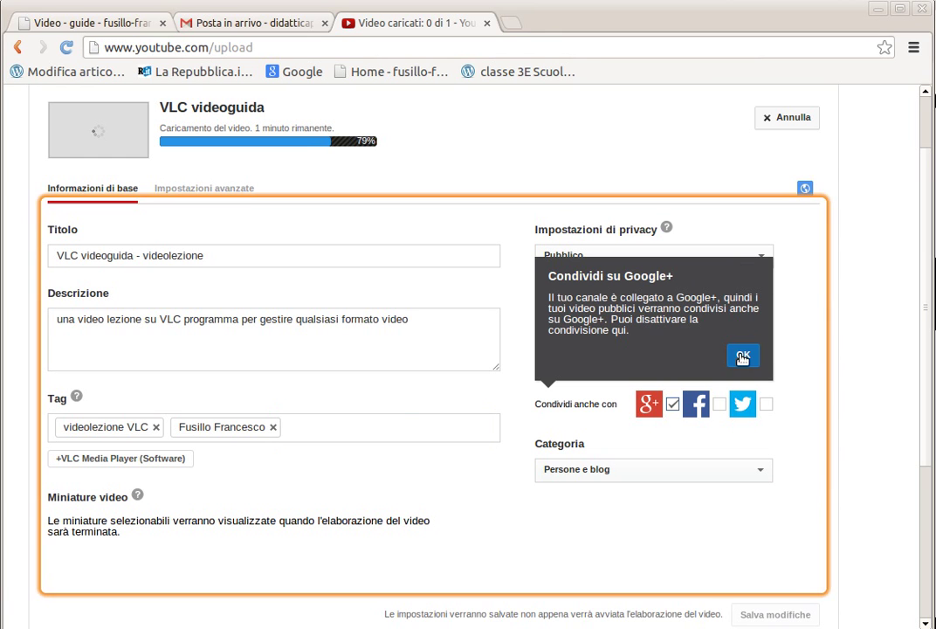
left_click(767, 258)
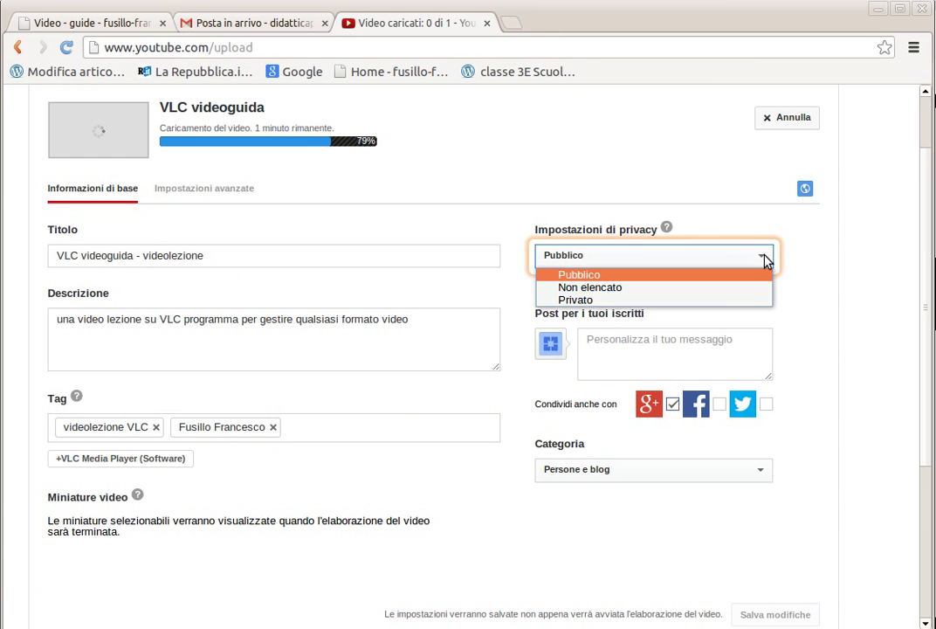
left_click(600, 275)
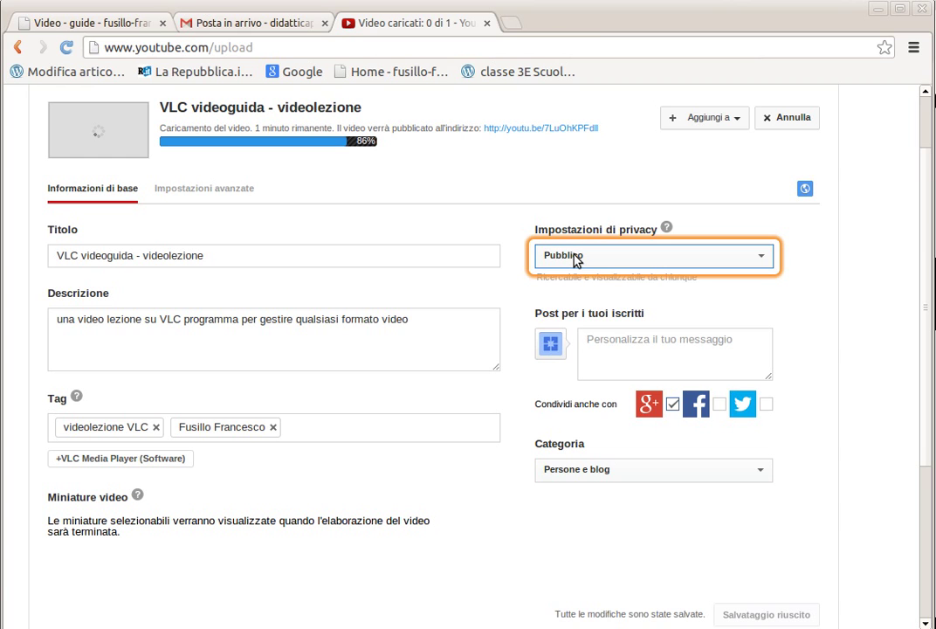
- Switch the video's privacy setting to Privato and back to Pubblico
left_click(761, 261)
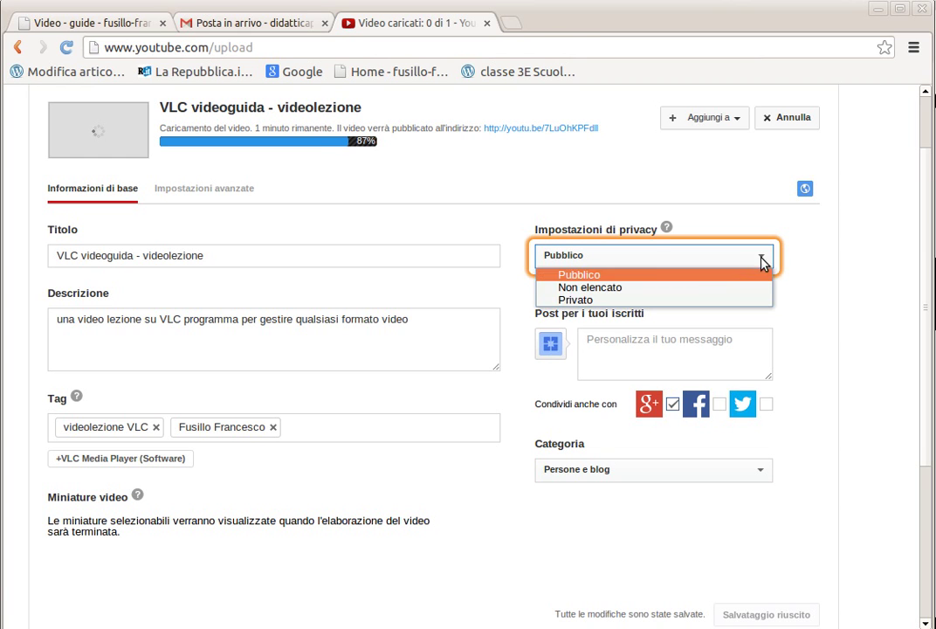
left_click(601, 301)
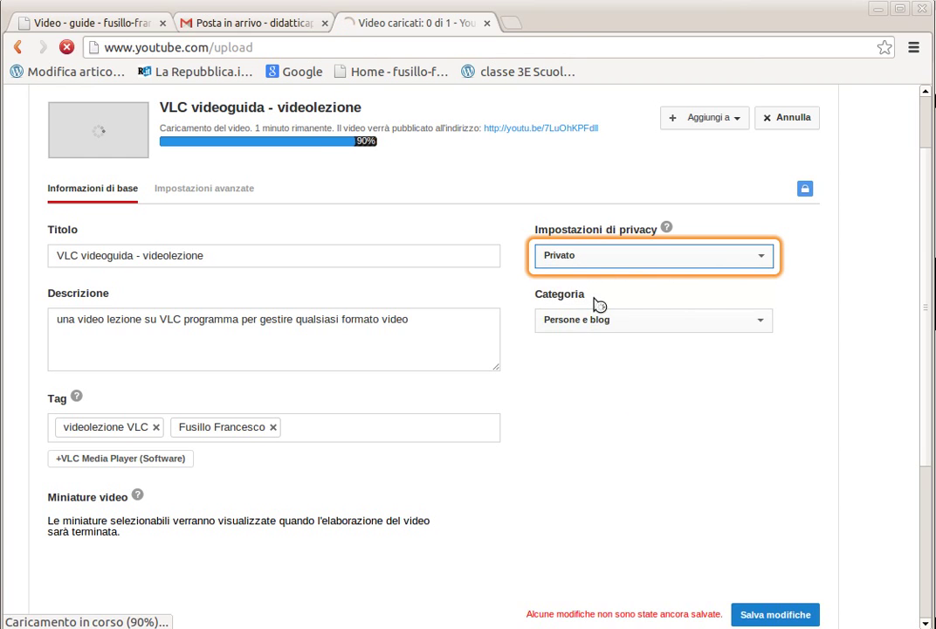
left_click(761, 256)
left_click(621, 276)
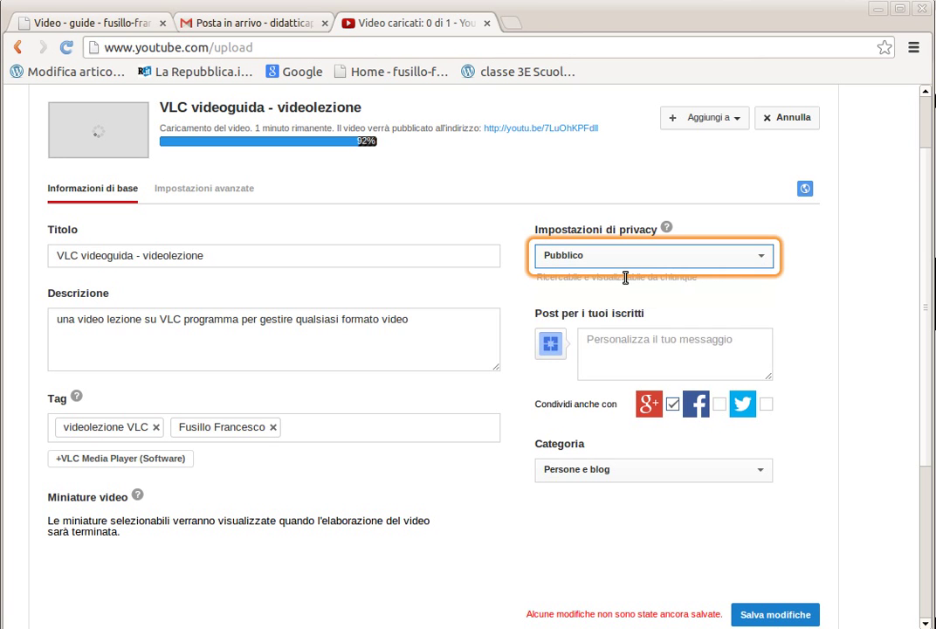
- Change the video's licence to Creative Commons - Attribuzione in the advanced settings
left_click(200, 199)
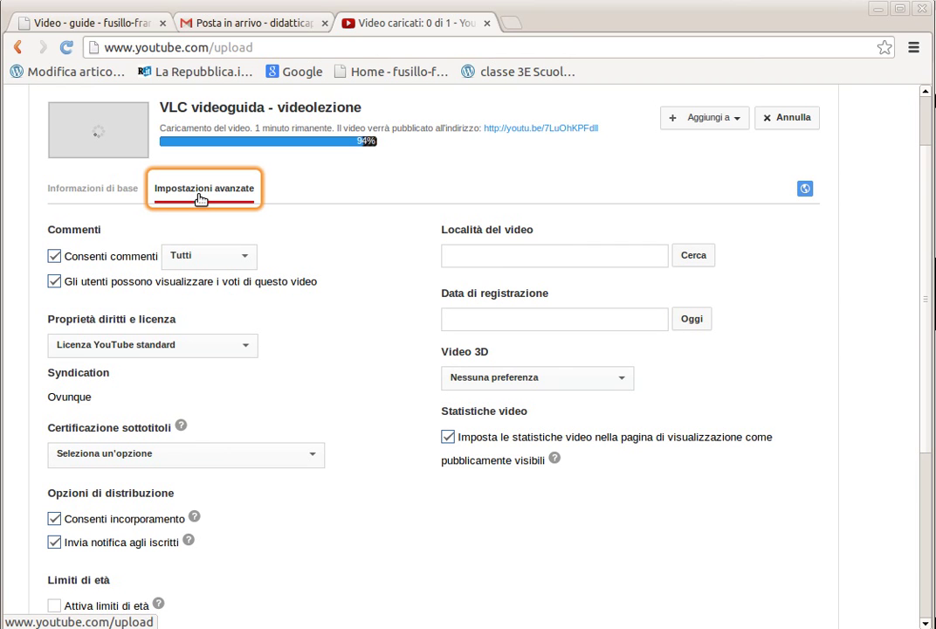
left_click(250, 350)
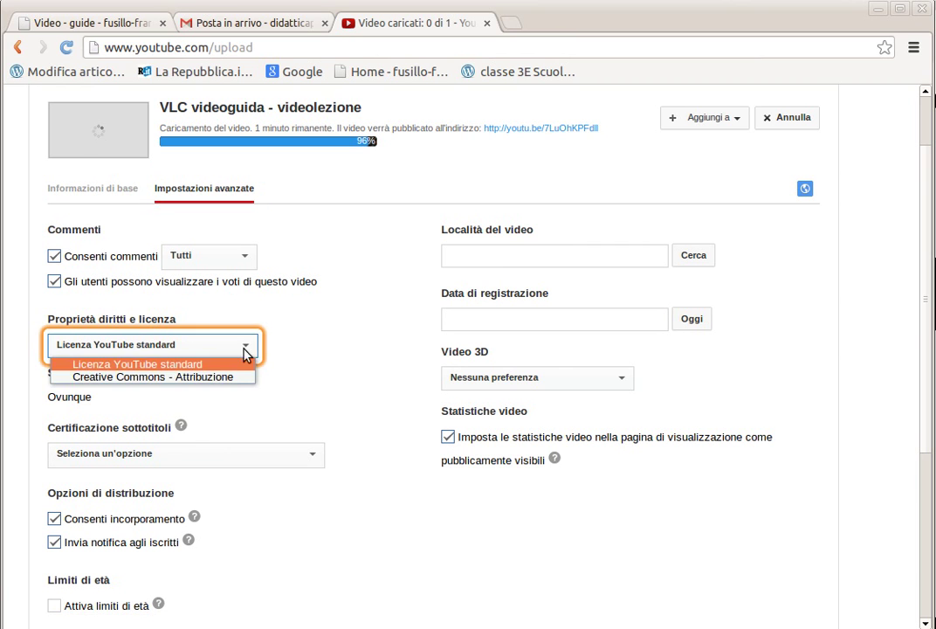
left_click(229, 376)
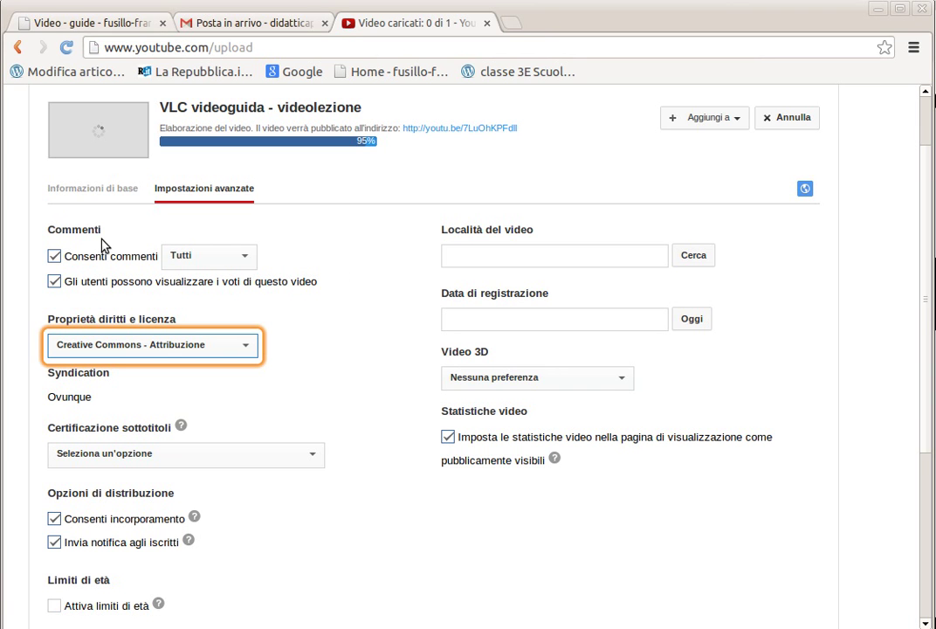
- Return to the video's basic information and copy the address of its published link
left_click(131, 204)
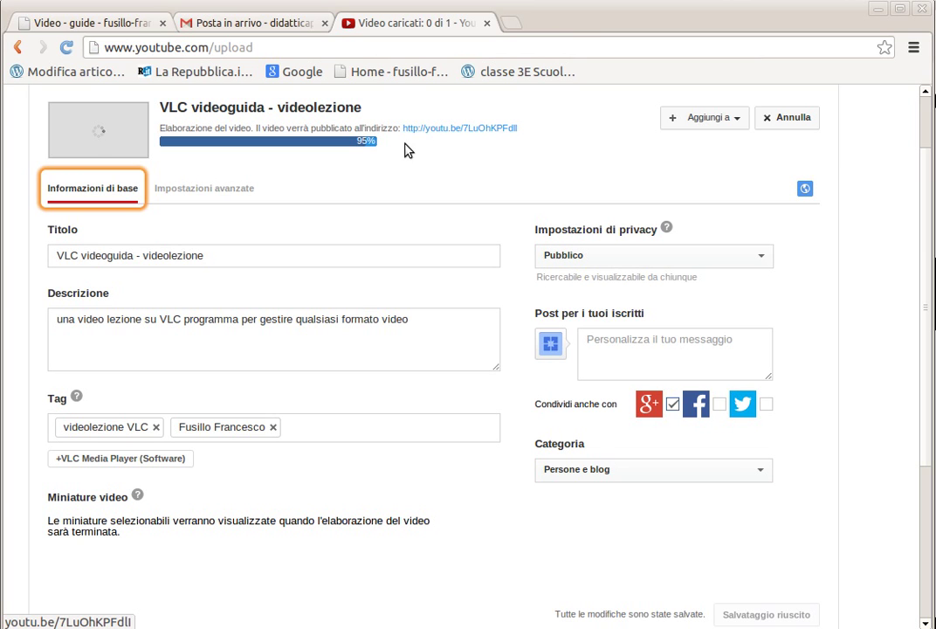
right_click(426, 130)
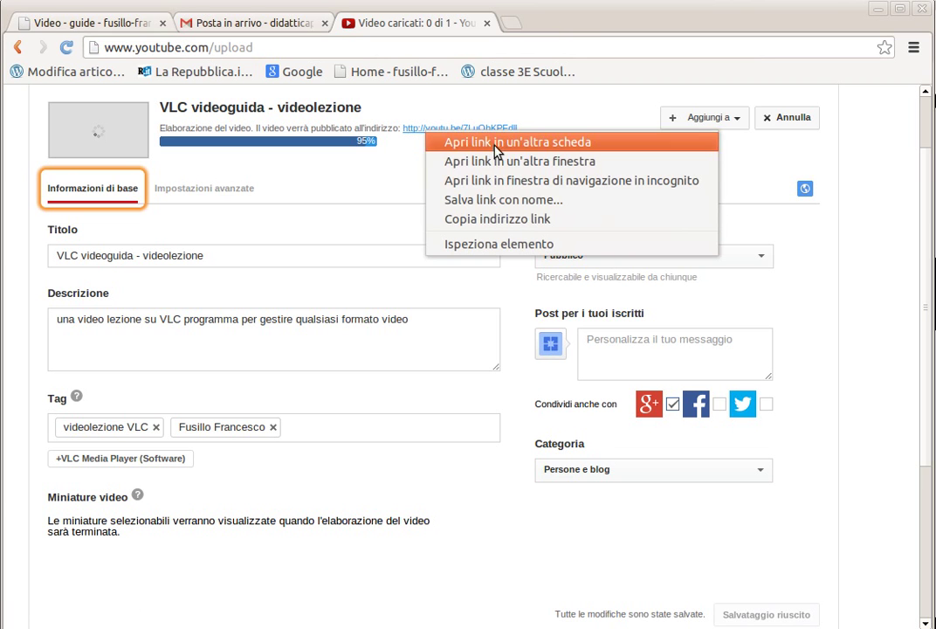
left_click(487, 219)
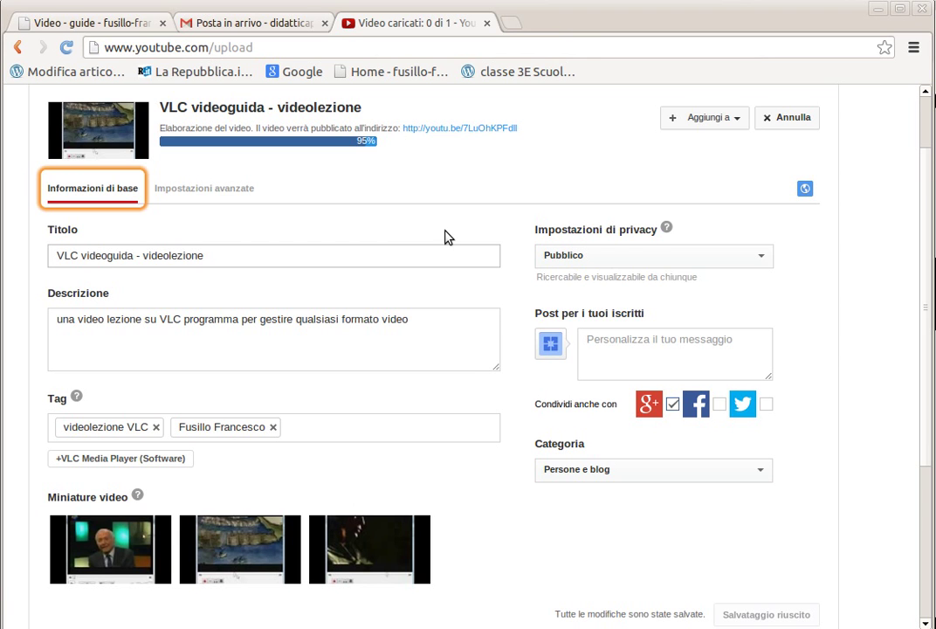
- Set the middle of the three suggested images as the video's thumbnail
scroll(353, 478, "down", 2)
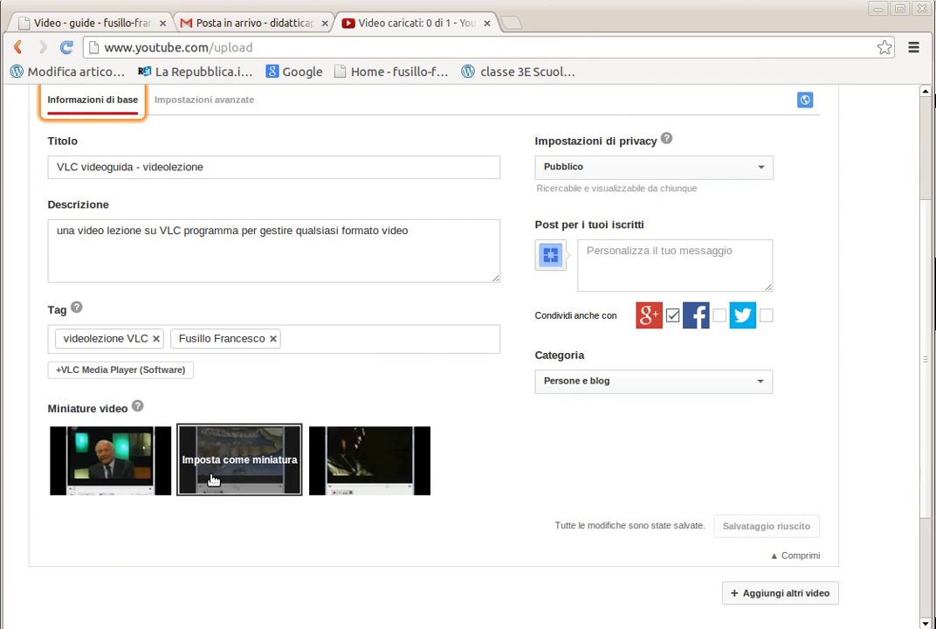
left_click(239, 455)
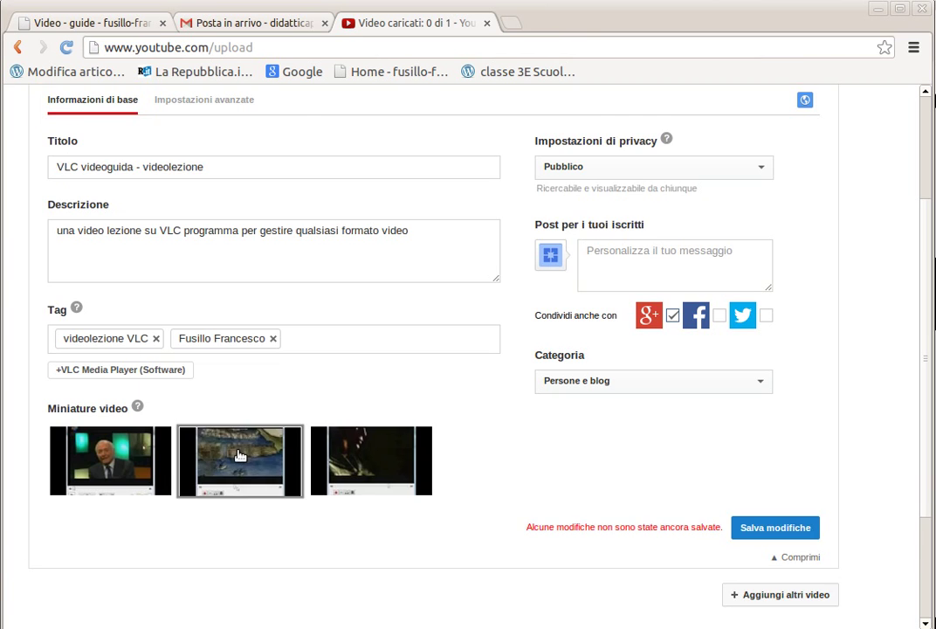
scroll(354, 393, "up", 4)
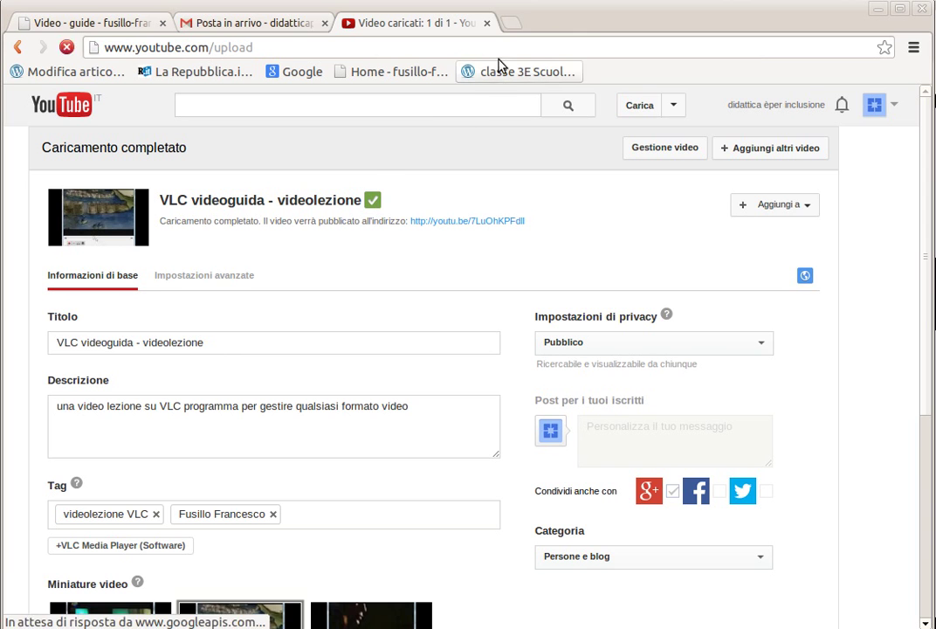
- Open the copied video link in a new browser tab
left_click(509, 22)
right_click(338, 45)
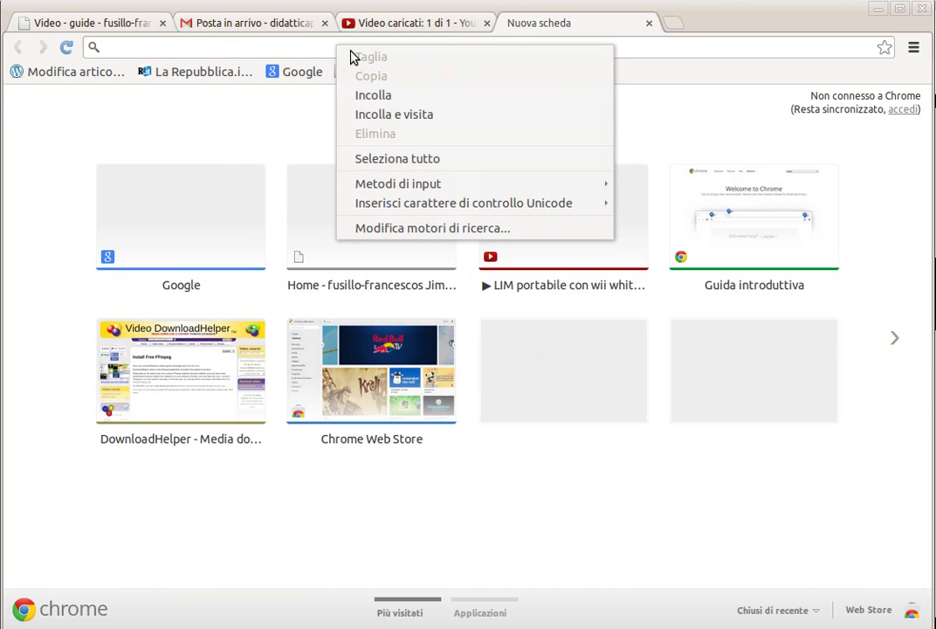
left_click(367, 95)
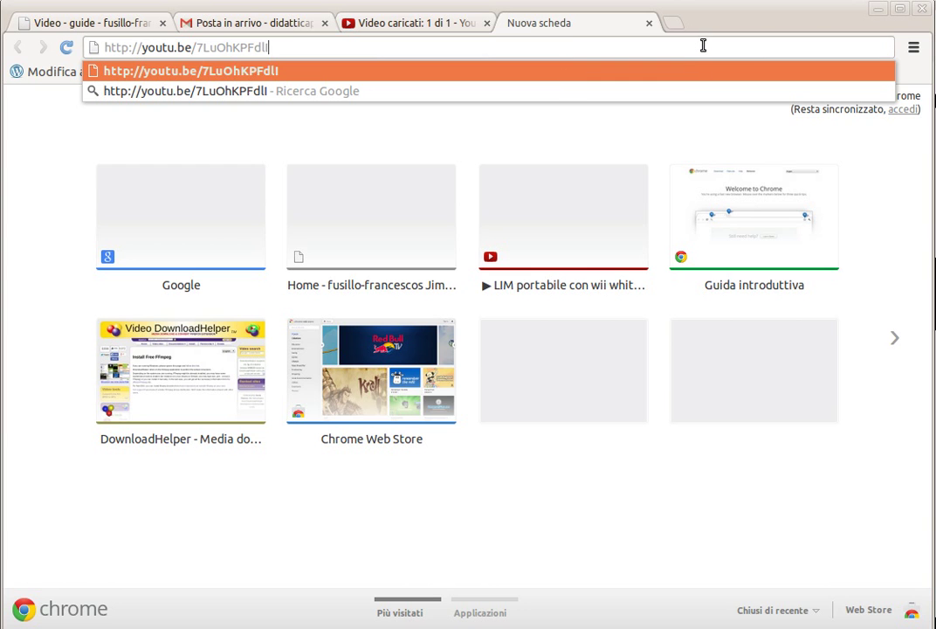
key("Return")
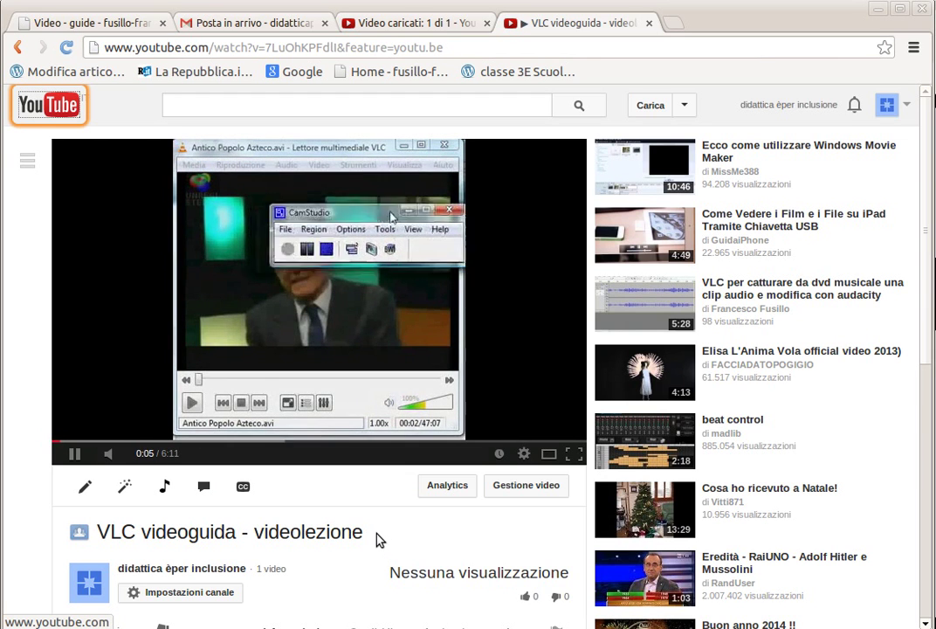
- Pause the uploaded video and check the title, channel and description on its public page
left_click(75, 453)
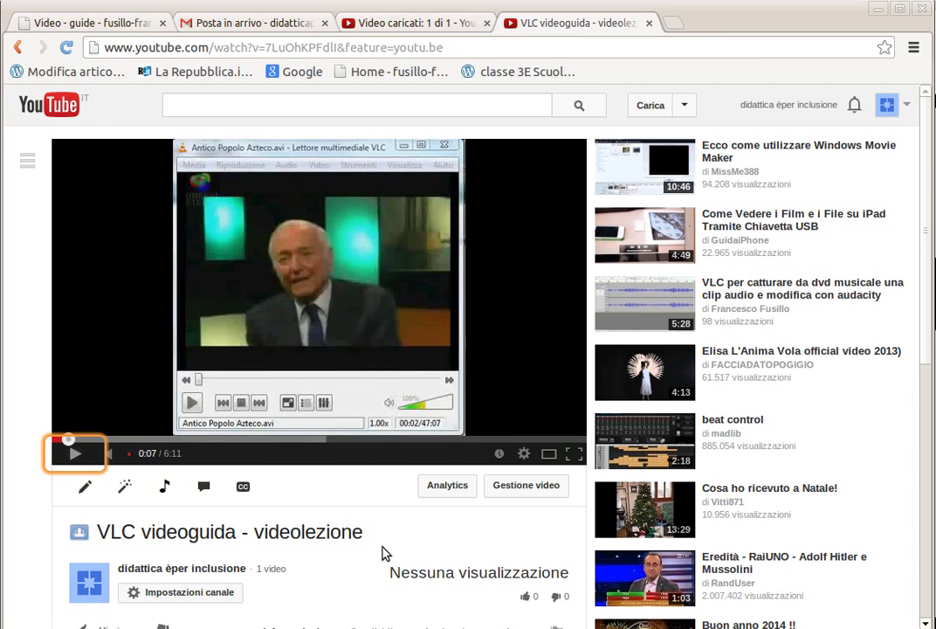
scroll(376, 548, "down", 2)
scroll(360, 547, "down", 1)
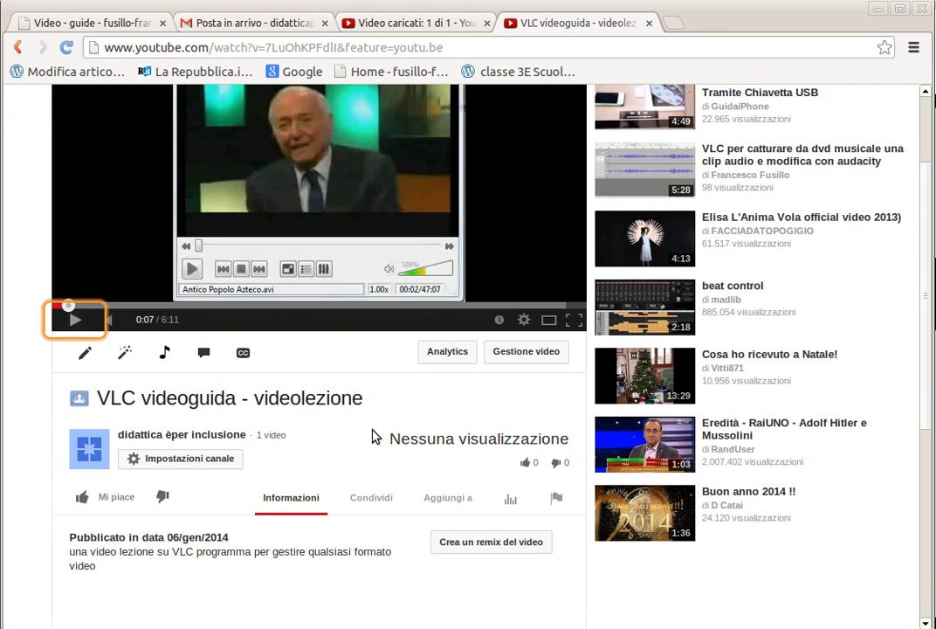
scroll(378, 435, "up", 3)
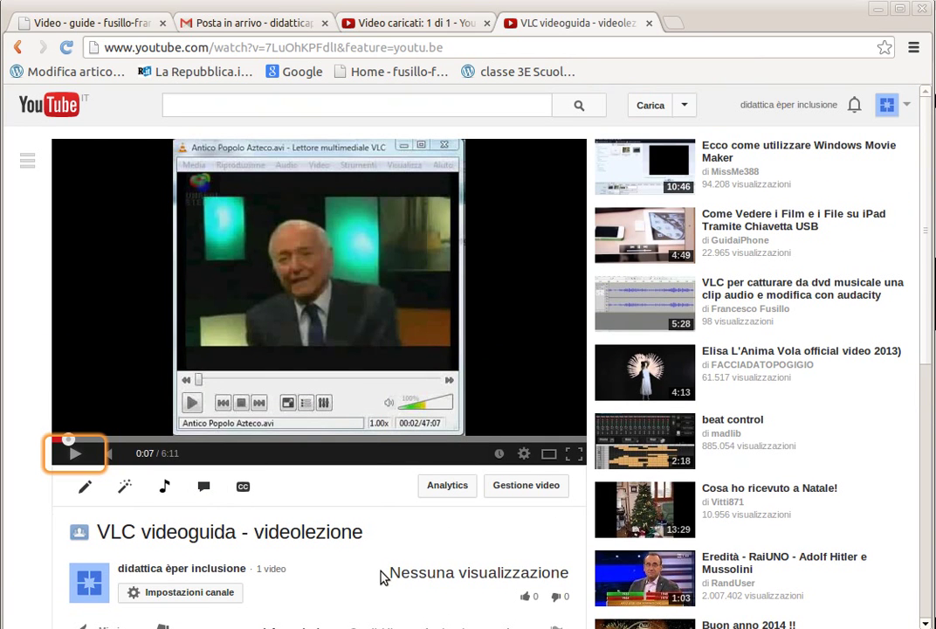